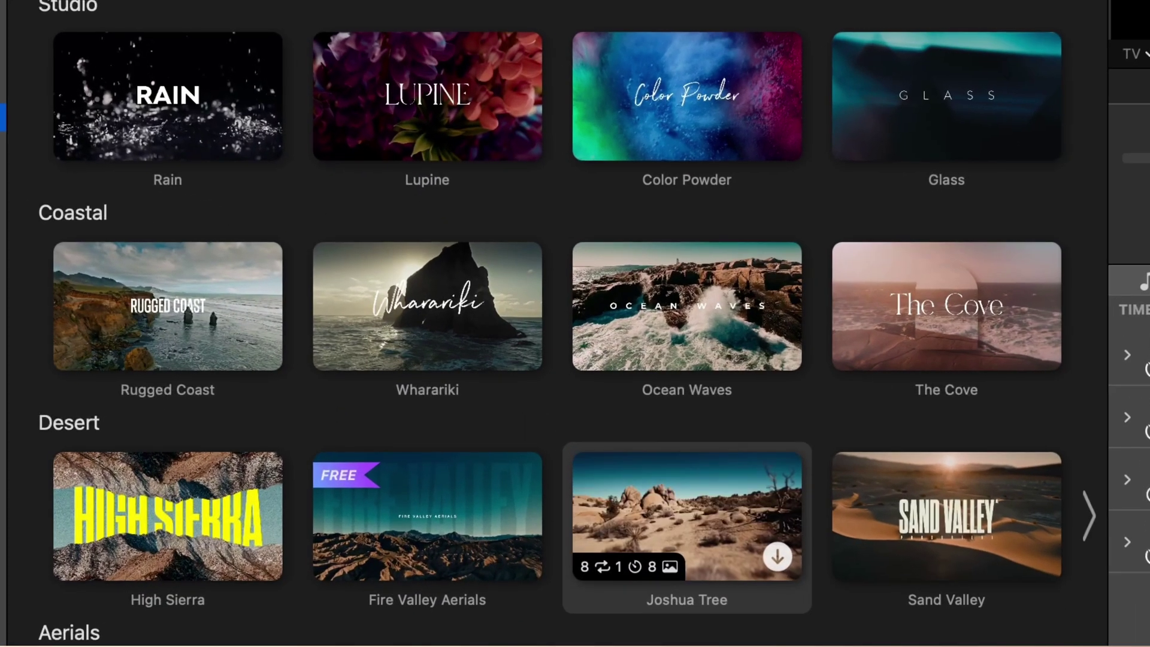
Scroll right through the Studio, Coastal and Desert ProContent pack rows
scroll(709, 521, right, 10)
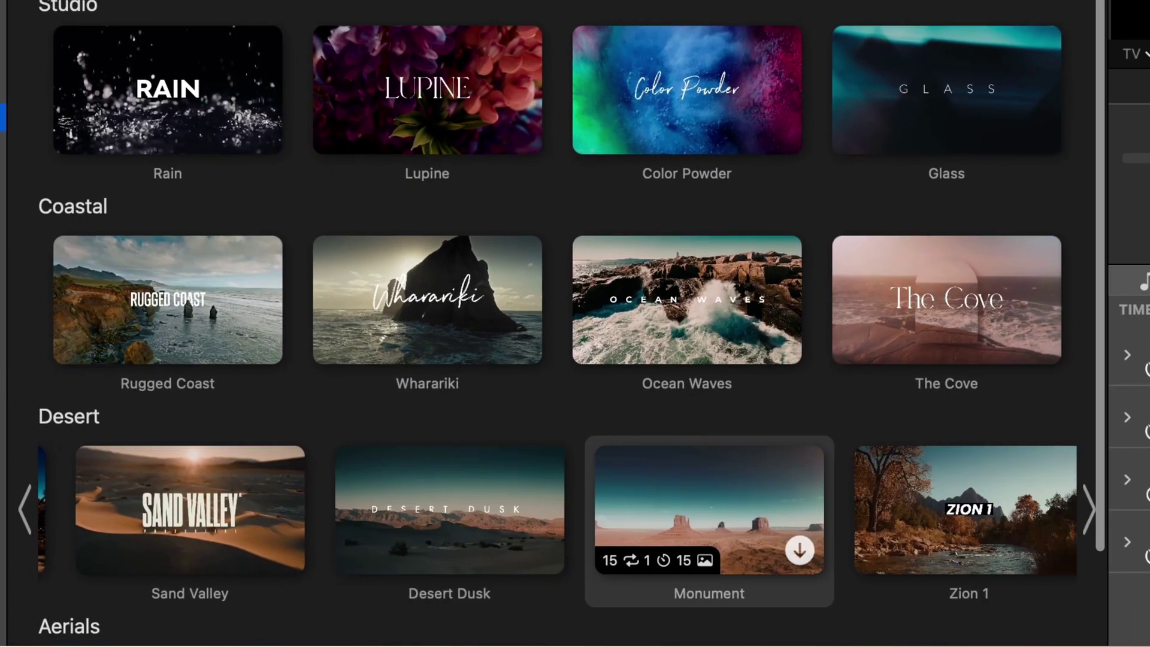
scroll(748, 515, right, 5)
scroll(707, 299, right, 8)
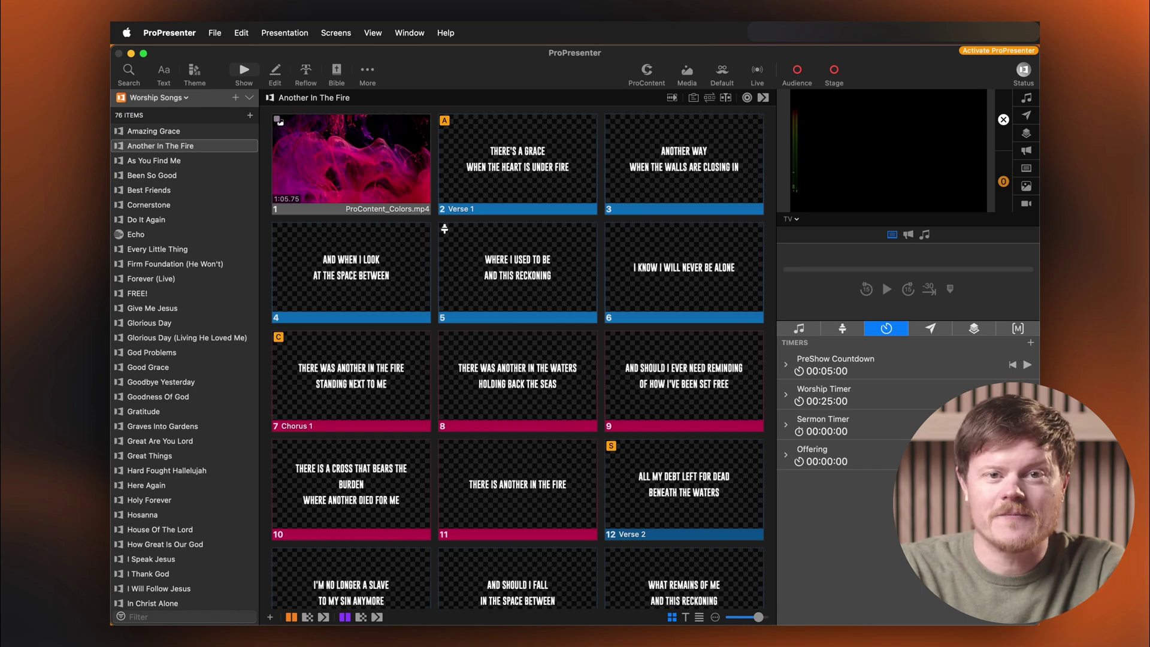
Confirm Account settings show no sign-in, then show the ProContent media library and begin signing in
click(191, 34)
mouse_move(199, 74)
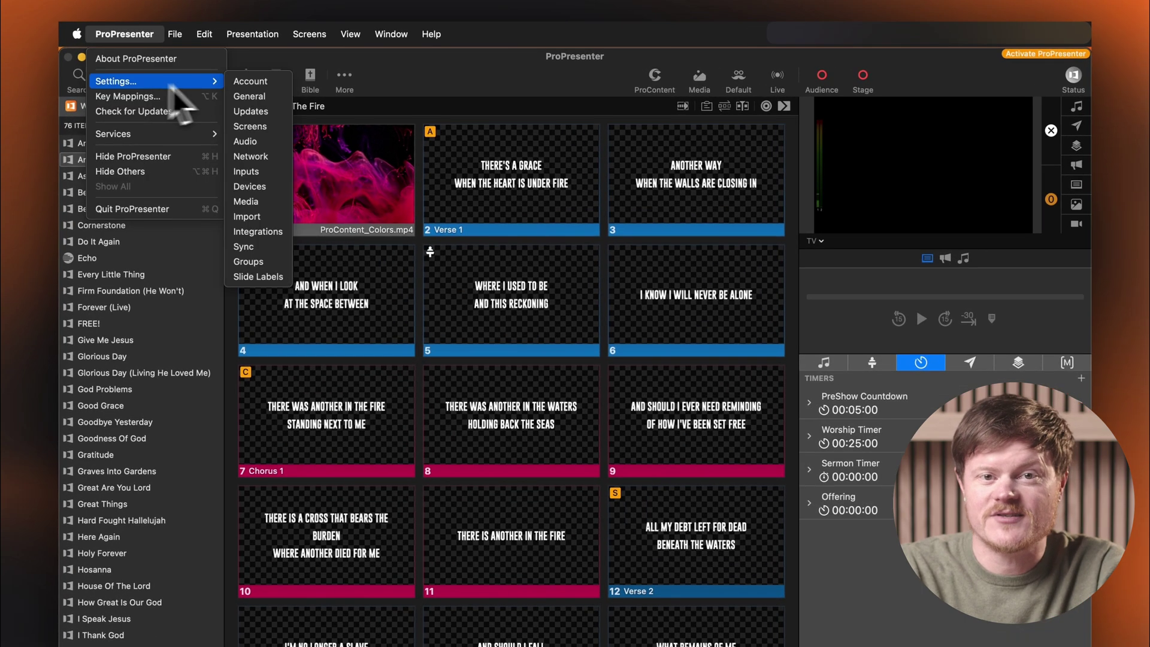
click(245, 81)
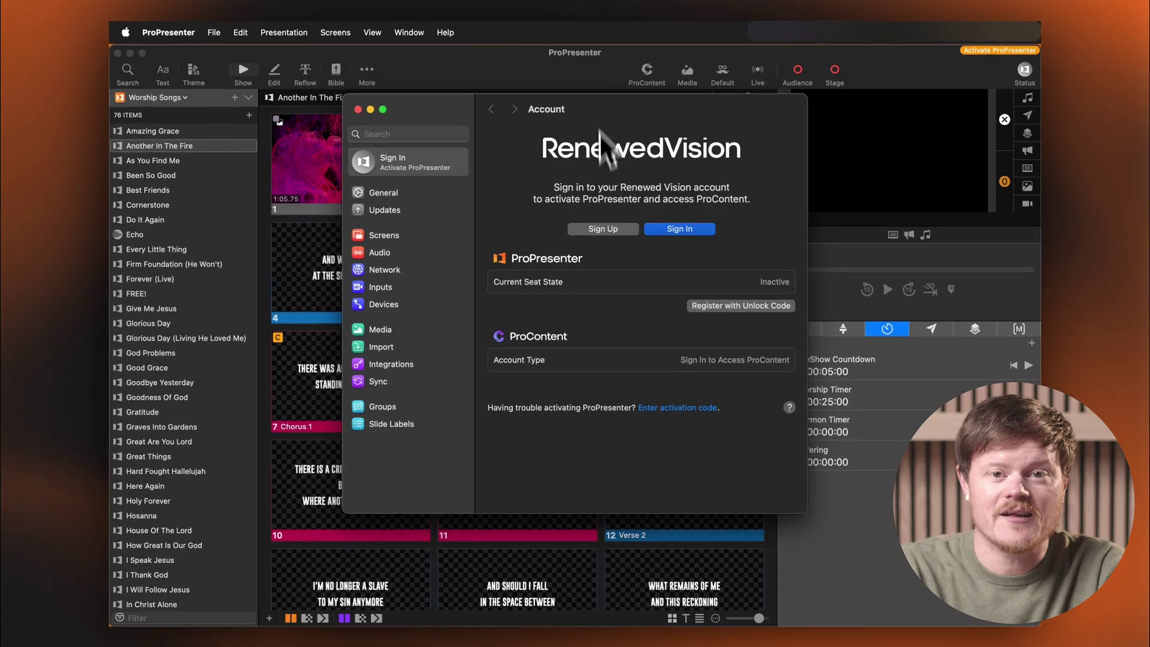
key(super+w)
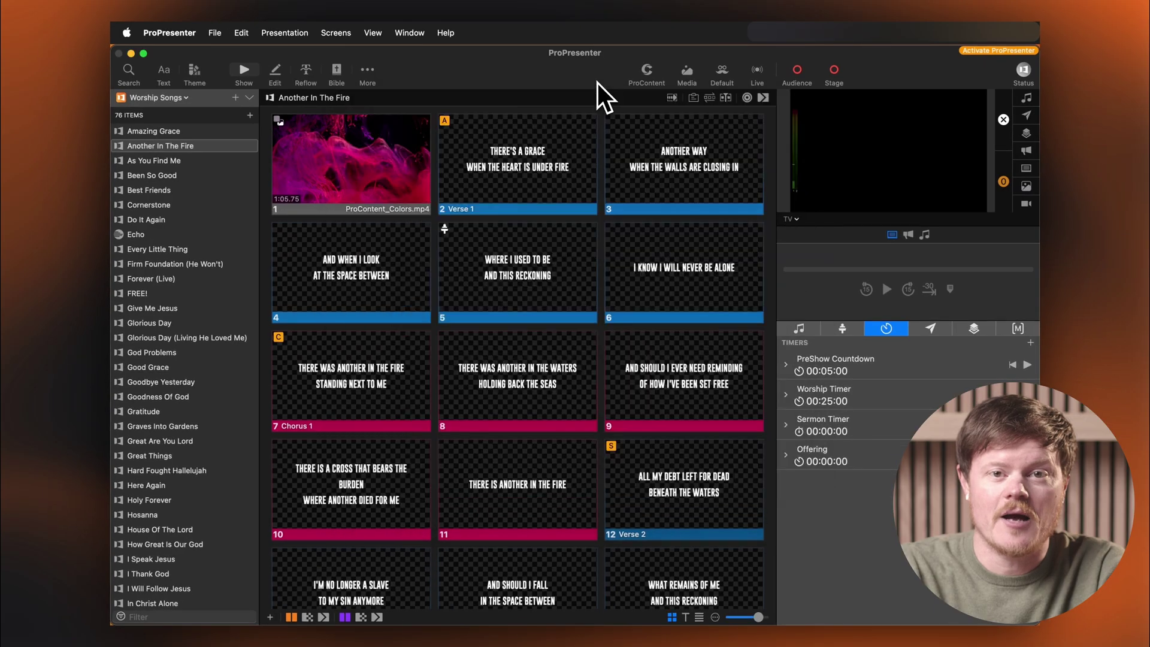
click(687, 73)
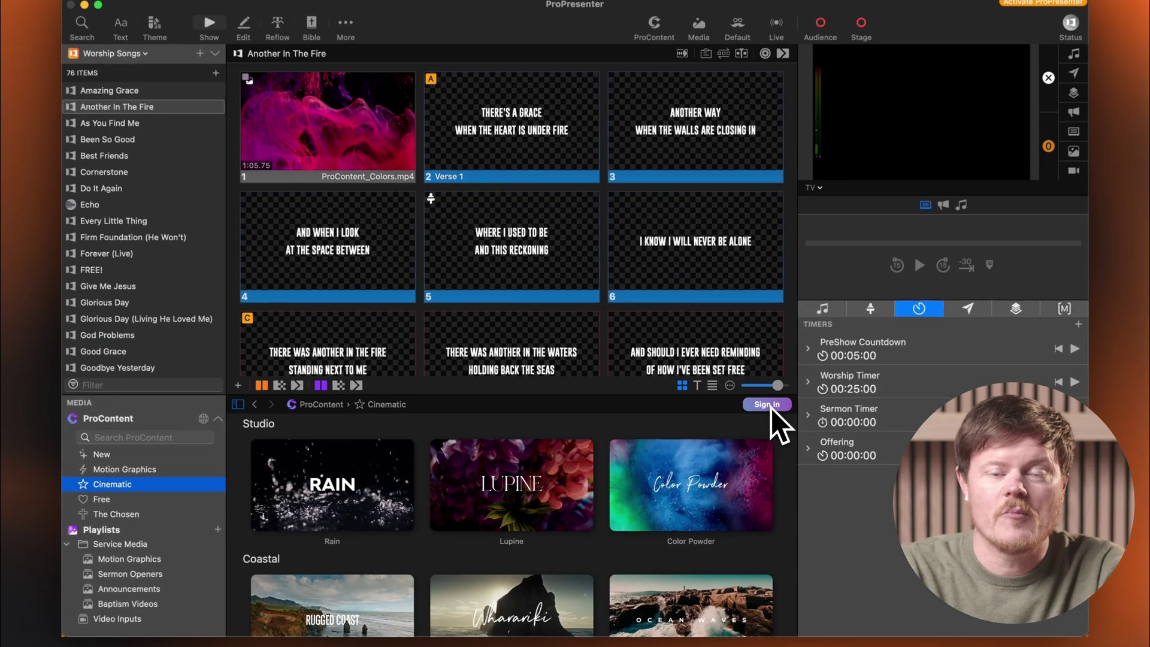
click(748, 415)
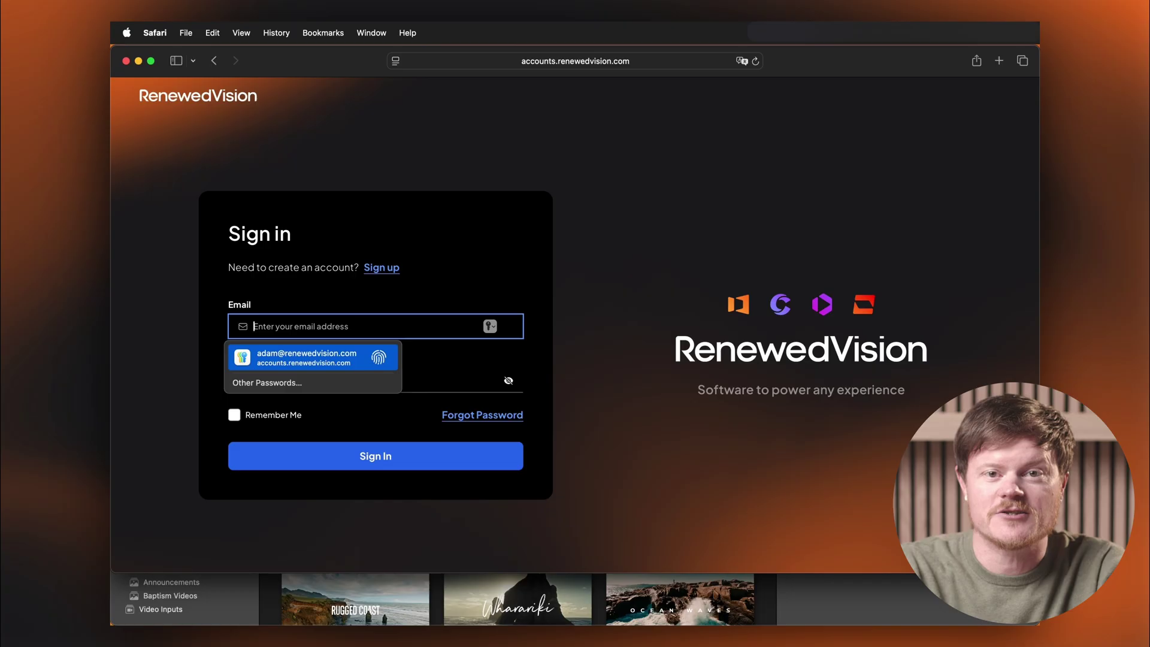
Autofill the saved email and password and submit the RenewedVision sign-in
key(Return)
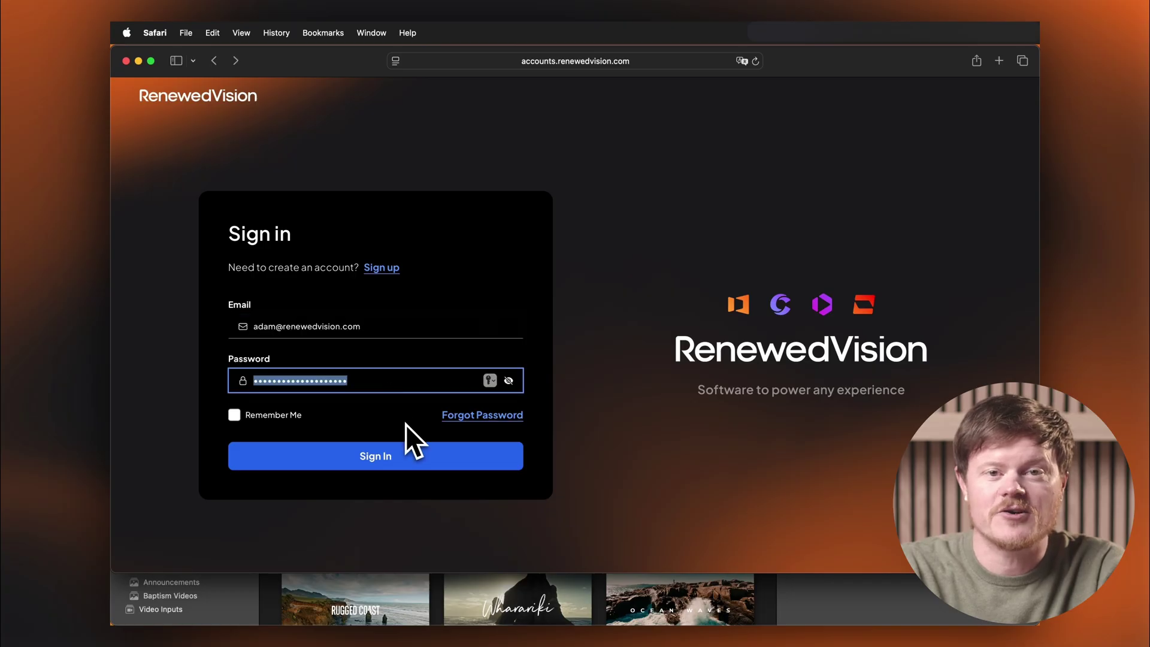
click(422, 464)
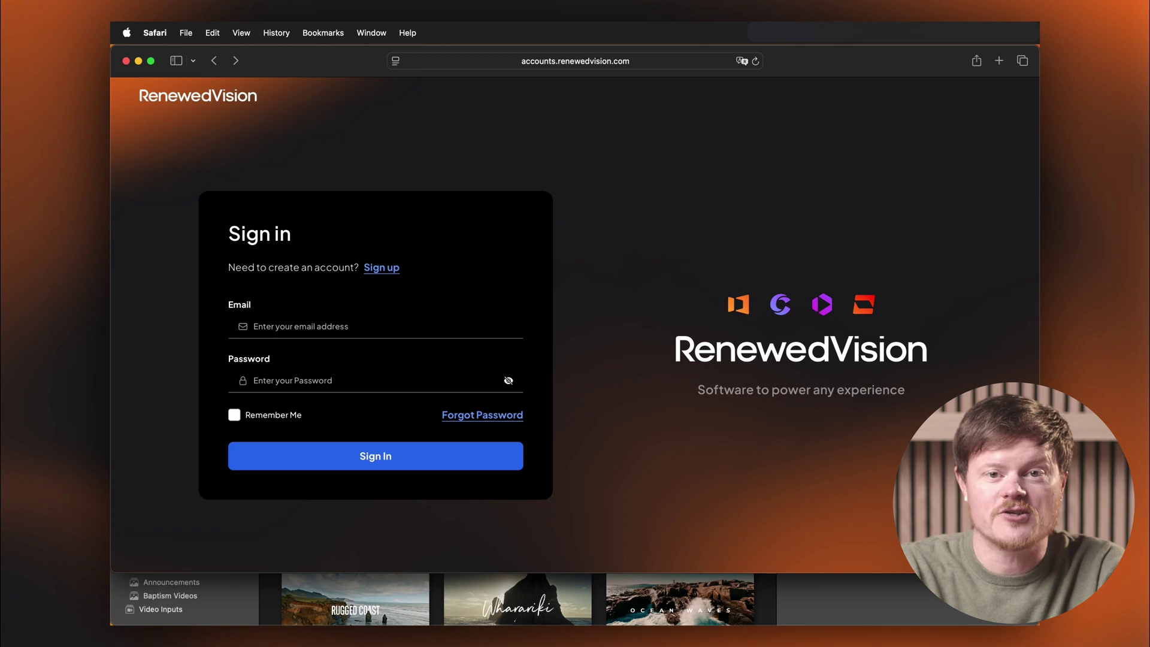
click(482, 415)
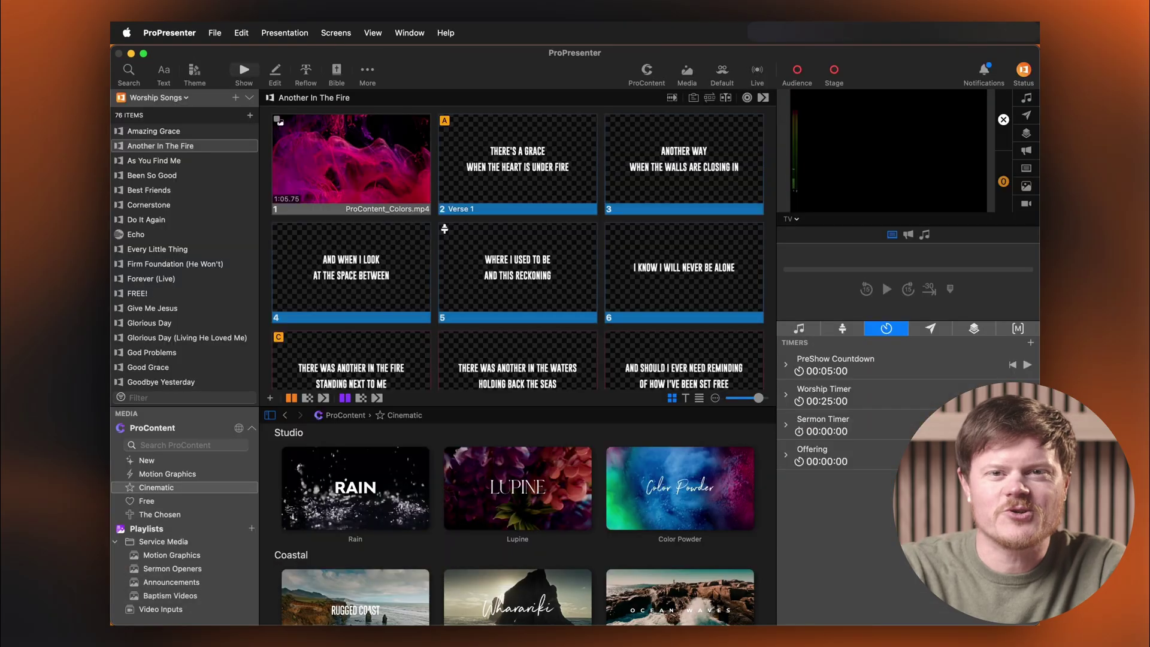
Open Account settings and view the online dashboard with the active seat and Premium ProContent
click(174, 33)
mouse_move(180, 72)
click(282, 78)
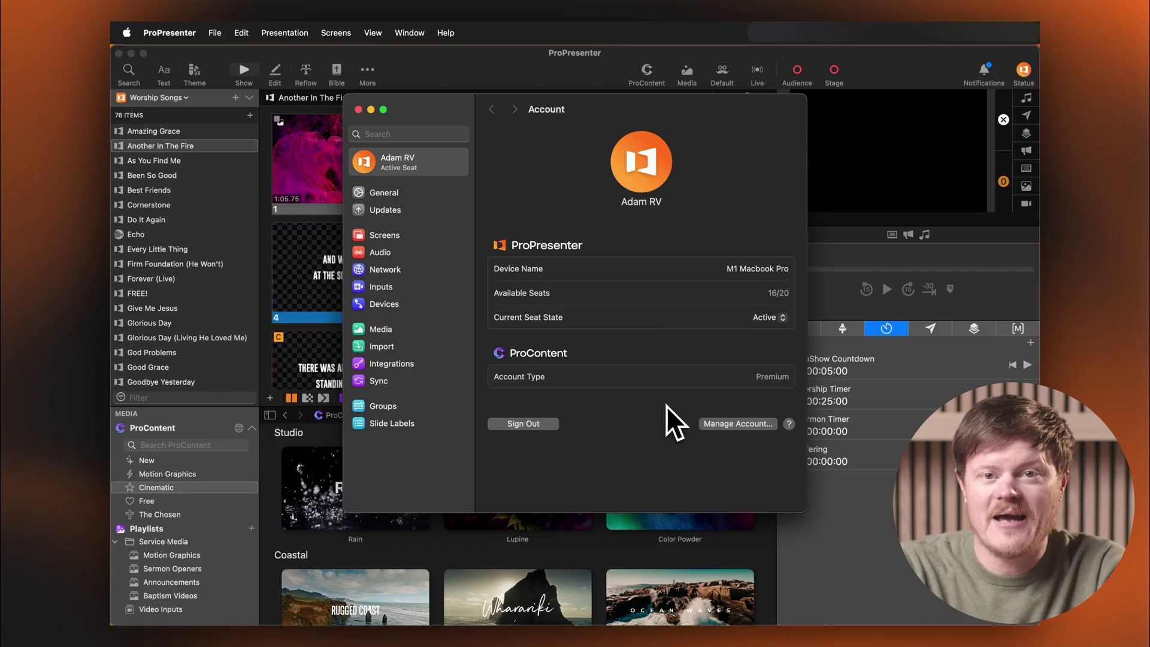
click(739, 426)
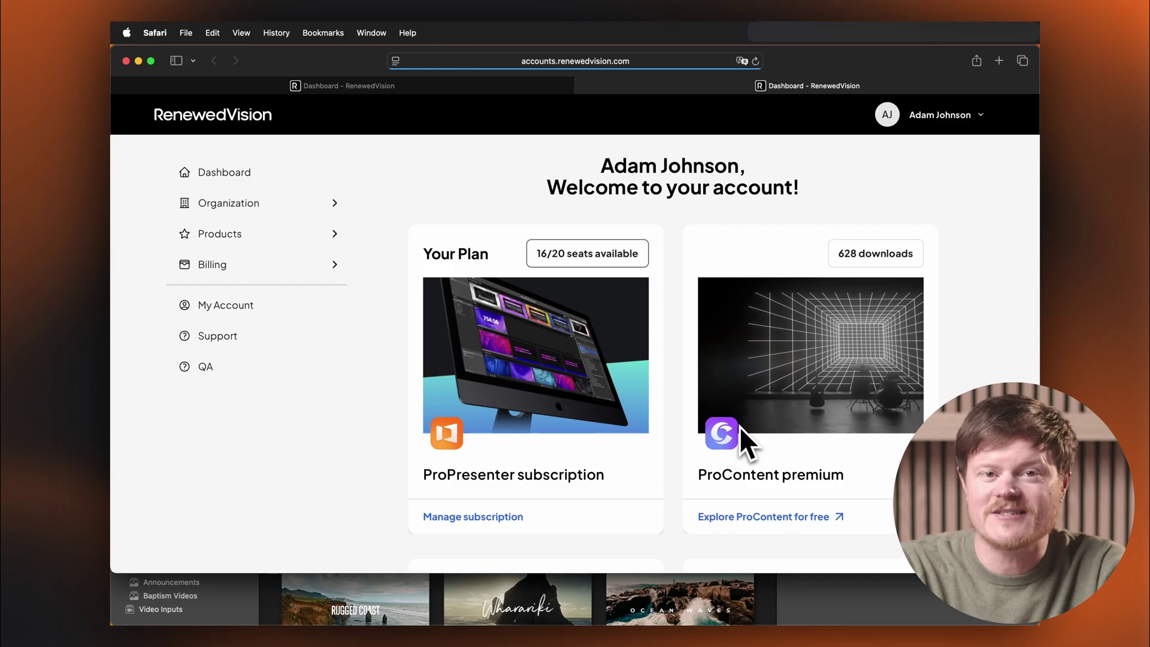
Return to ProPresenter's Account settings and sign out of the account
click(824, 585)
key(super+comma)
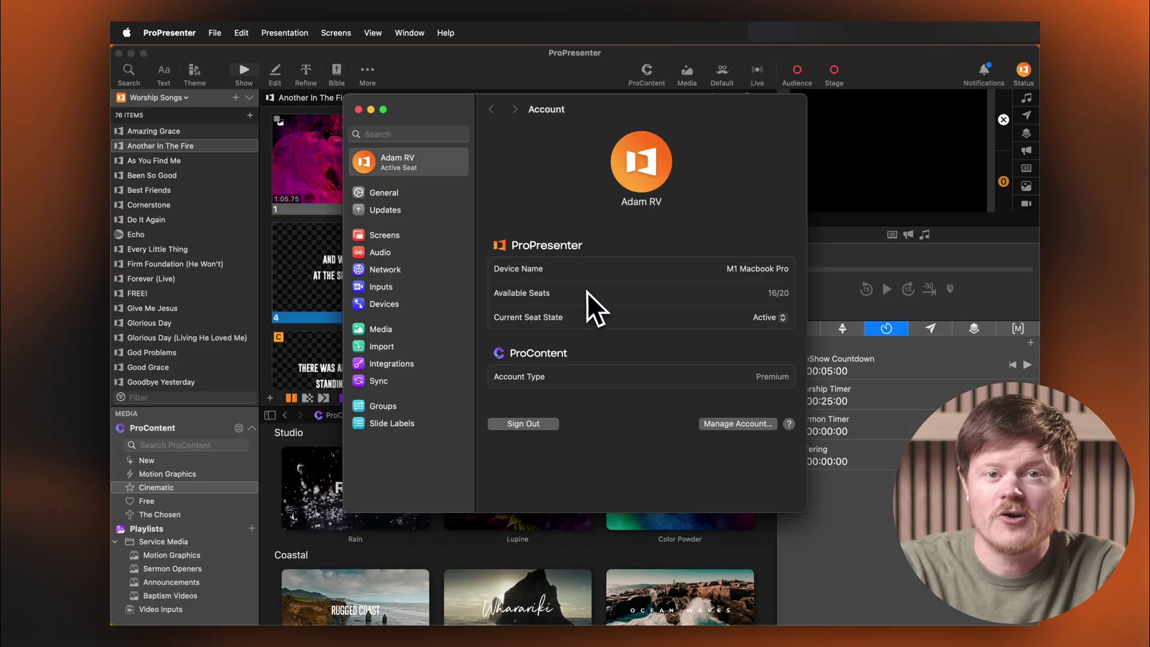
click(544, 424)
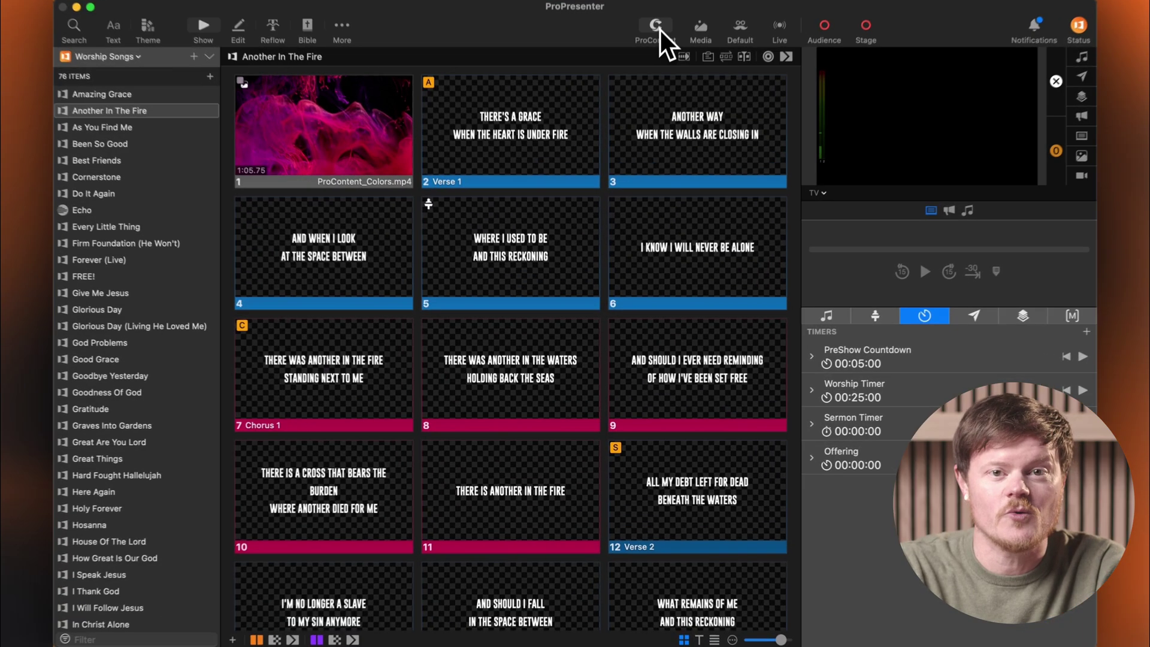
click(650, 73)
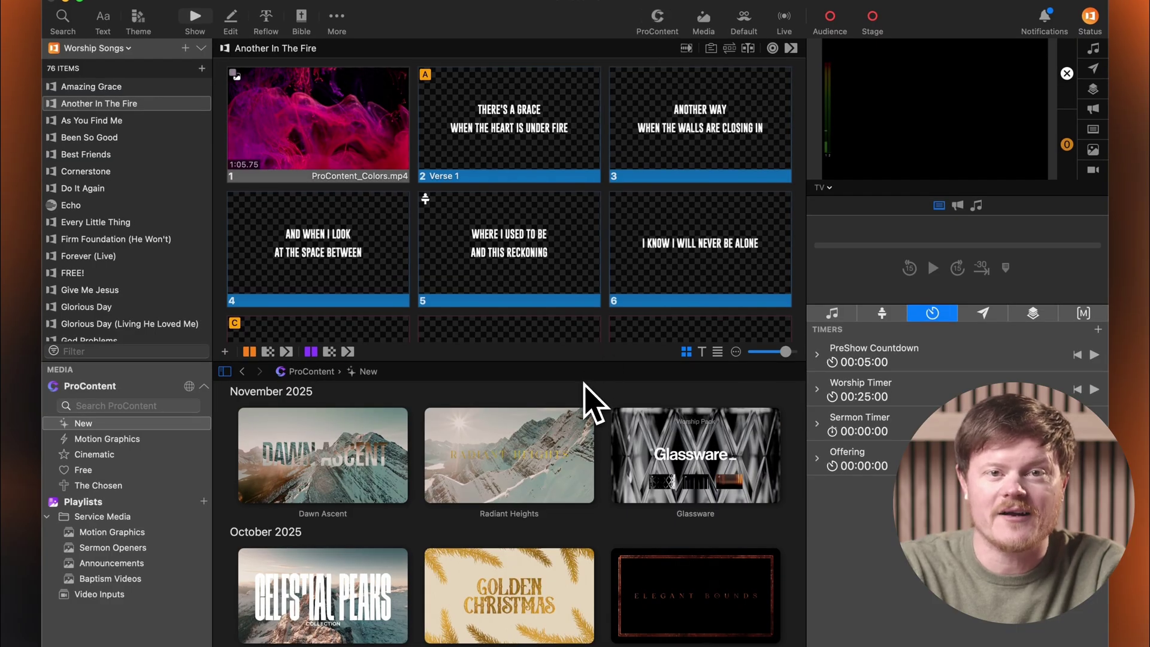
drag(580, 360, 573, 205)
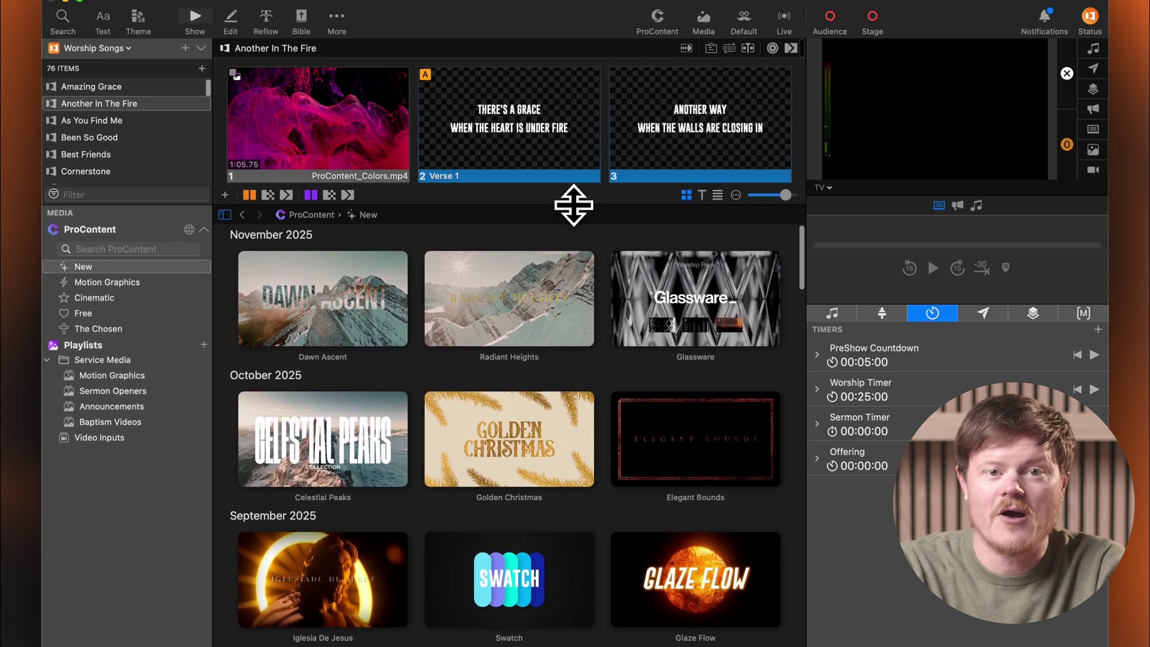
click(140, 381)
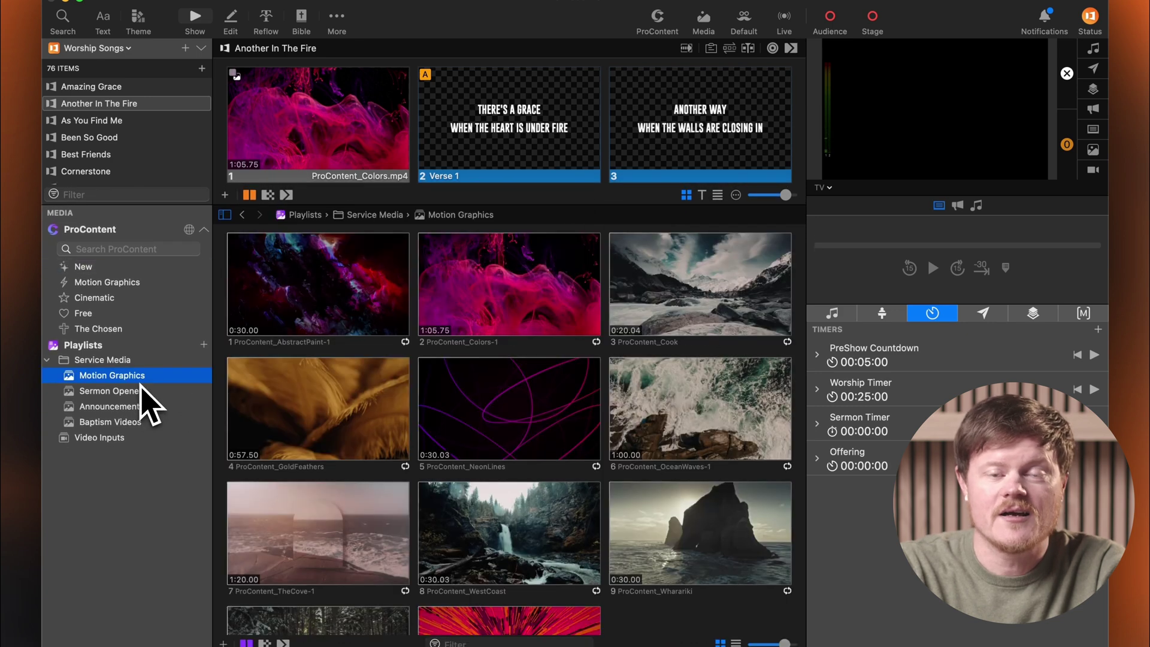
click(658, 16)
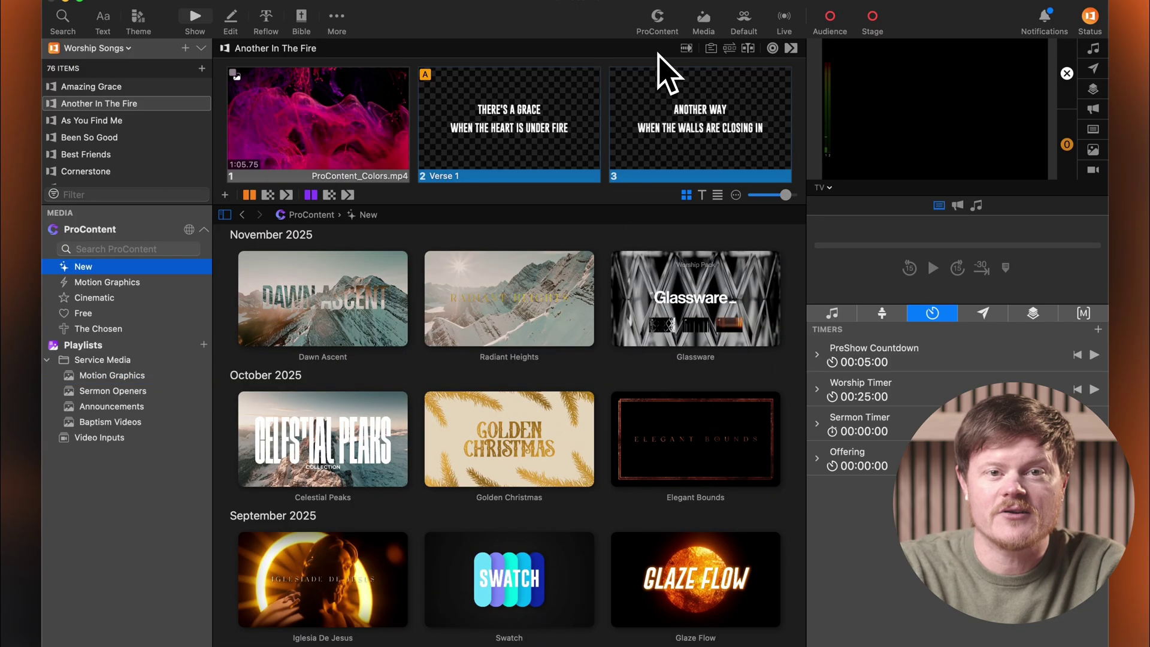
click(657, 19)
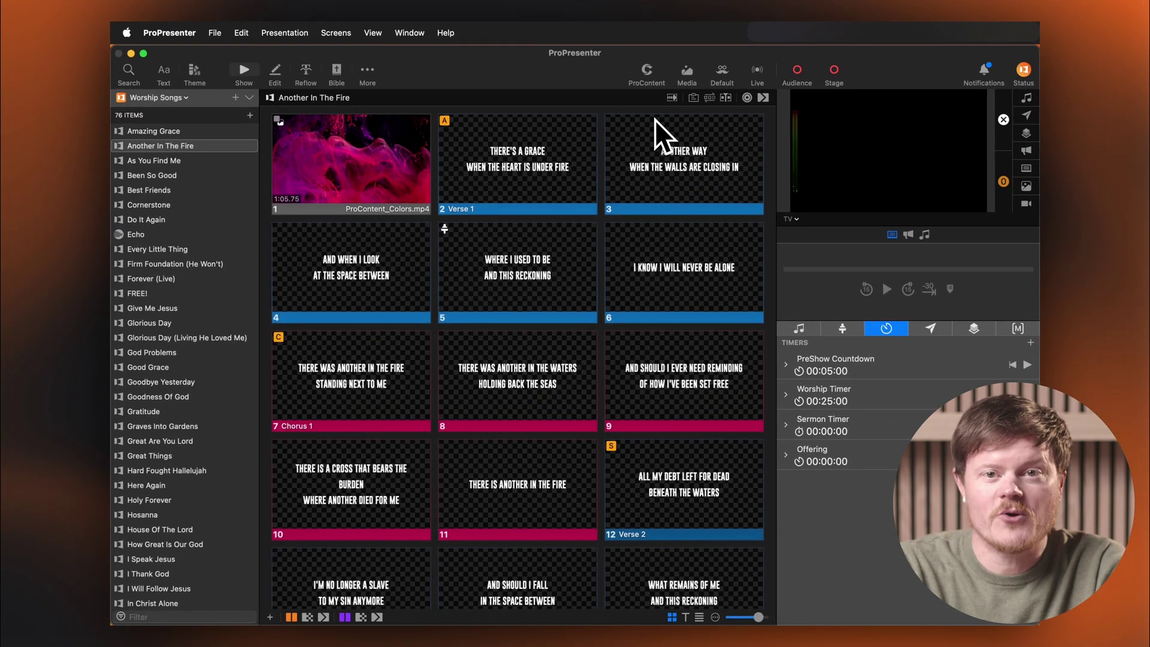
Open ProContent and view the Motion Graphics collection, then the Cinematic collection
click(648, 71)
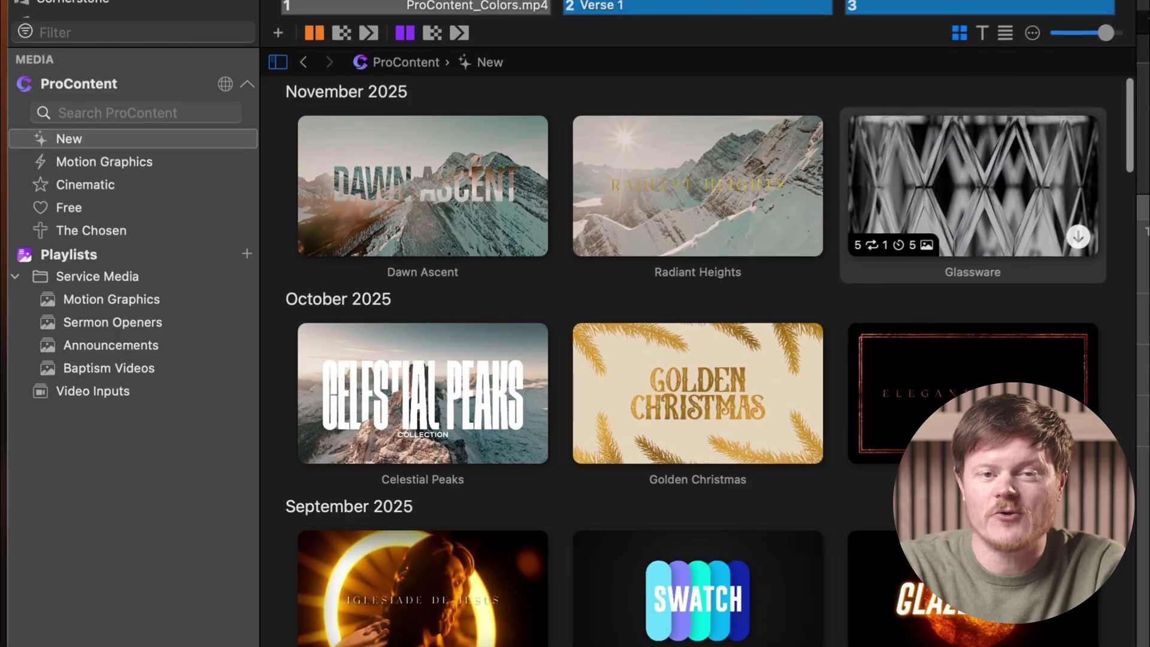
click(203, 300)
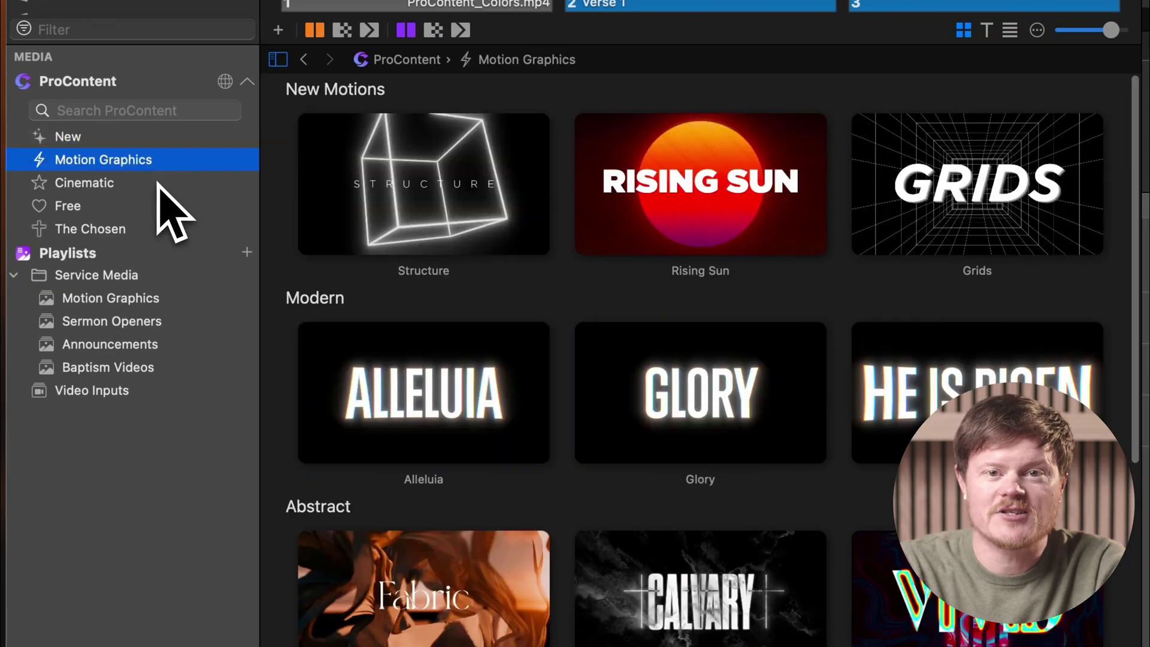
click(158, 186)
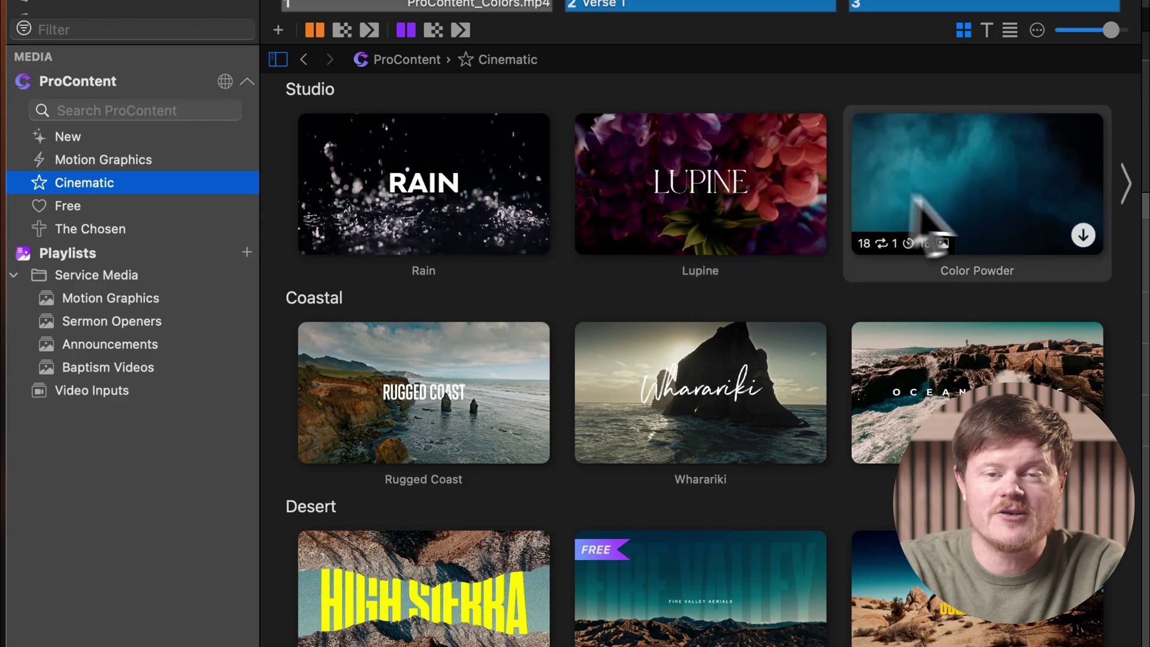
Page through the Cinematic Studio row, then search the library for 'vibrant'
click(1128, 190)
click(1128, 191)
click(1128, 190)
scroll(910, 215, right, 2)
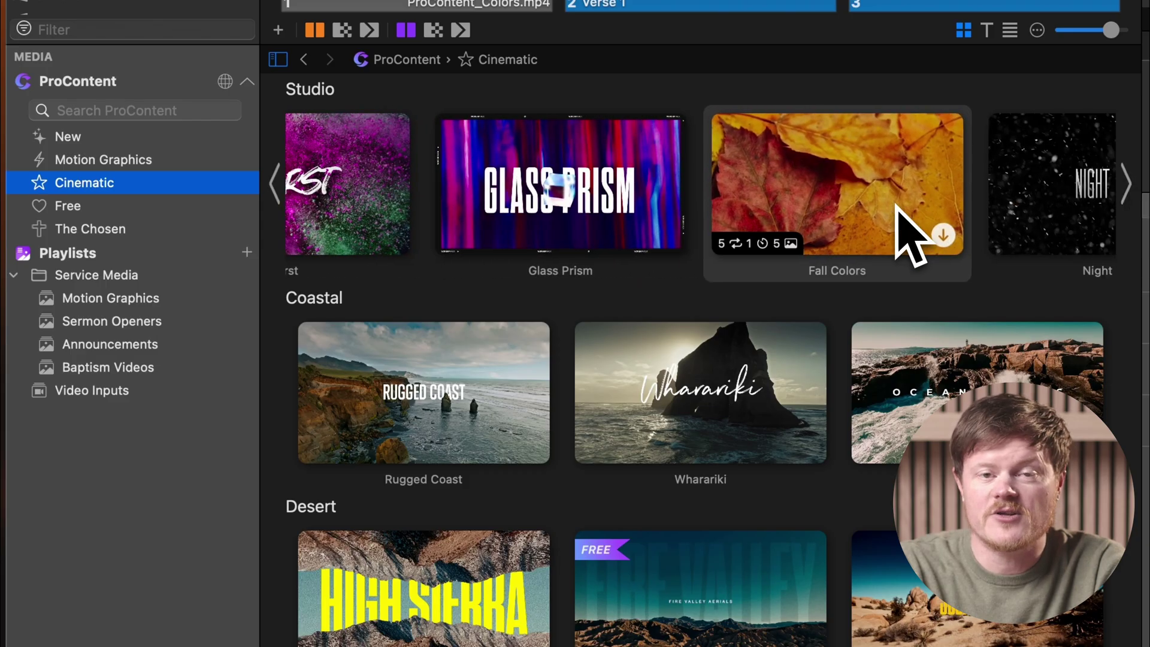
scroll(896, 206, right, 2)
scroll(896, 207, left, 5)
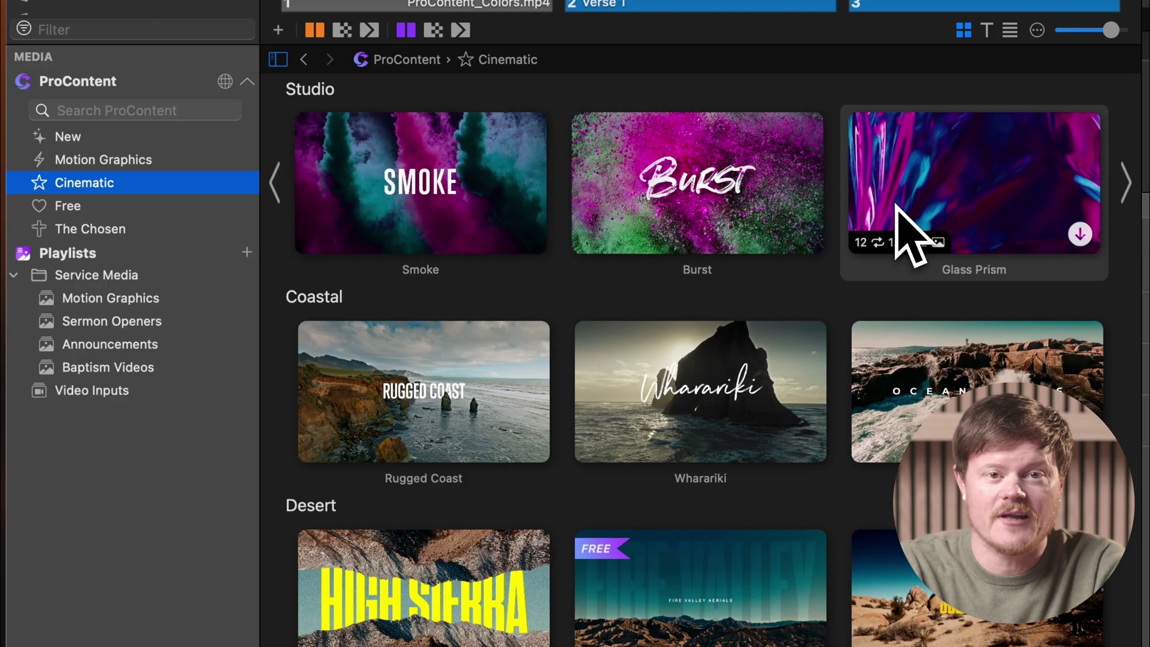
click(176, 110)
text(vision.com)
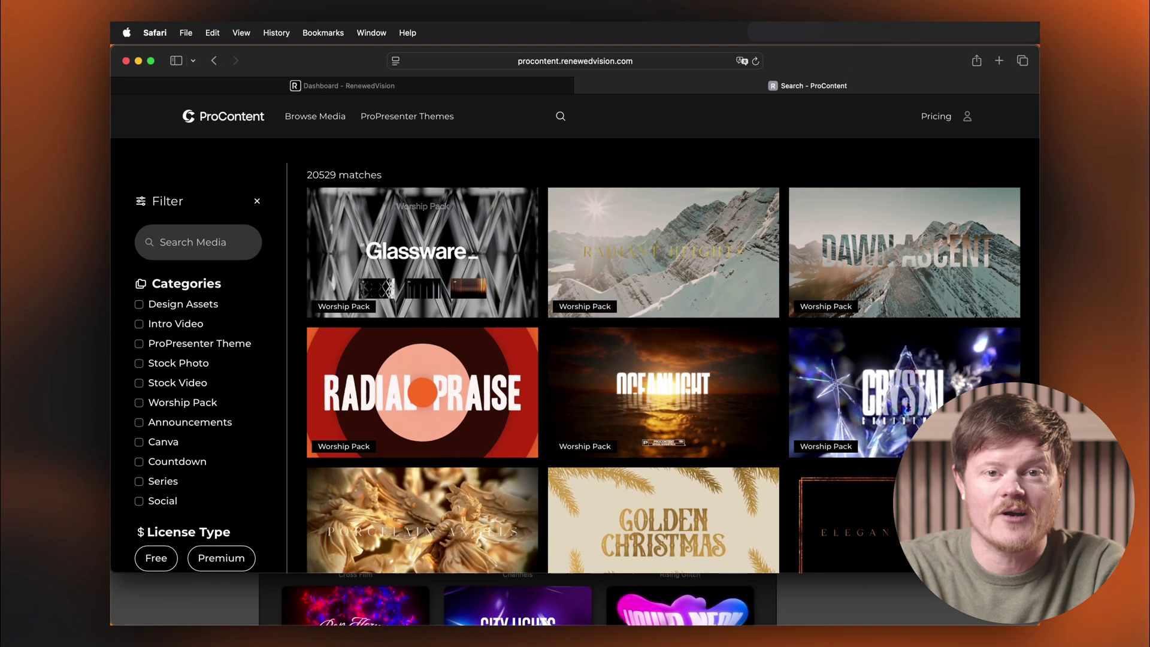
Filter the online ProContent media results to the Canva category
scroll(210, 409, down, 3)
click(150, 329)
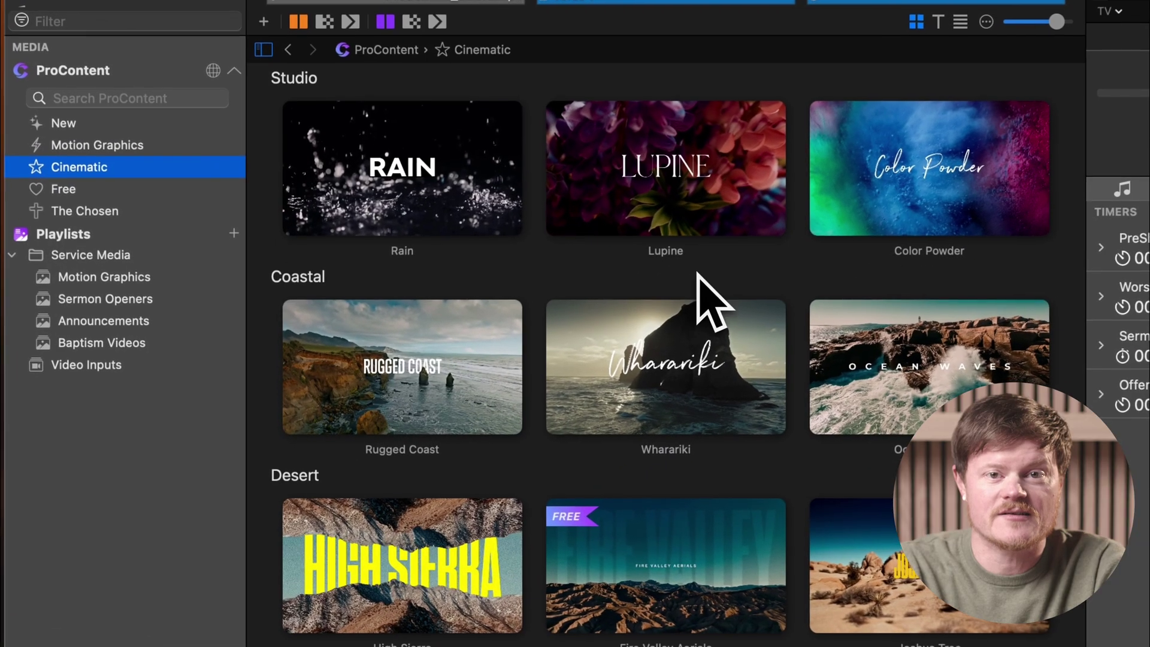
Bring up the download options for the Color Powder pack in the Studio row
mouse_move(704, 270)
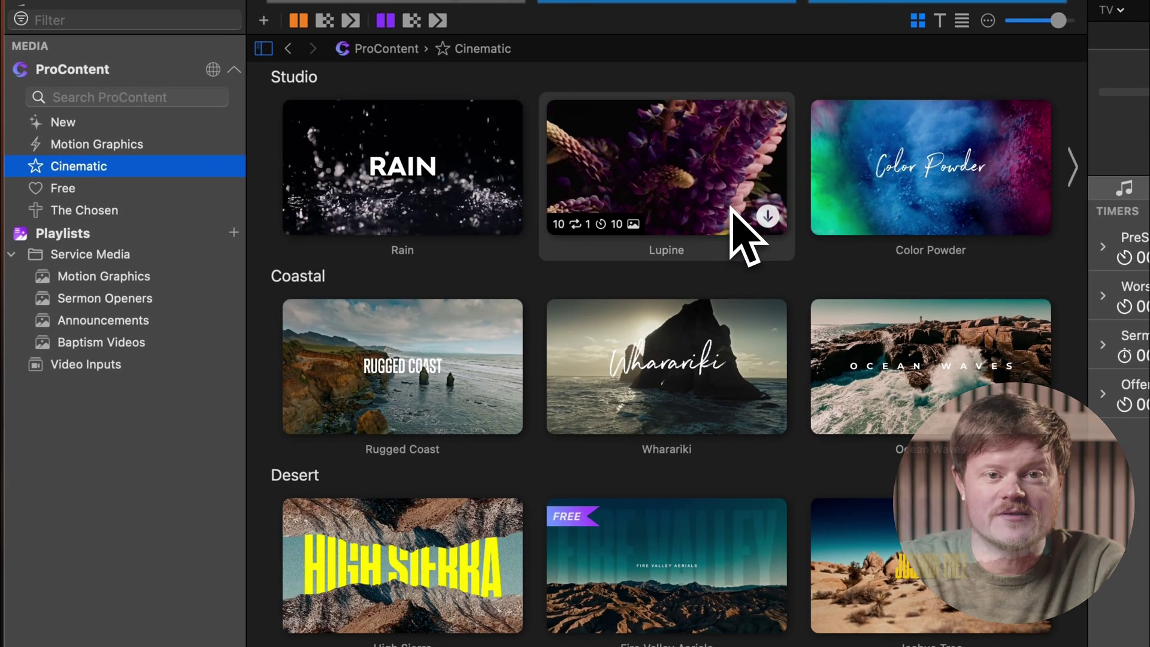
mouse_move(932, 180)
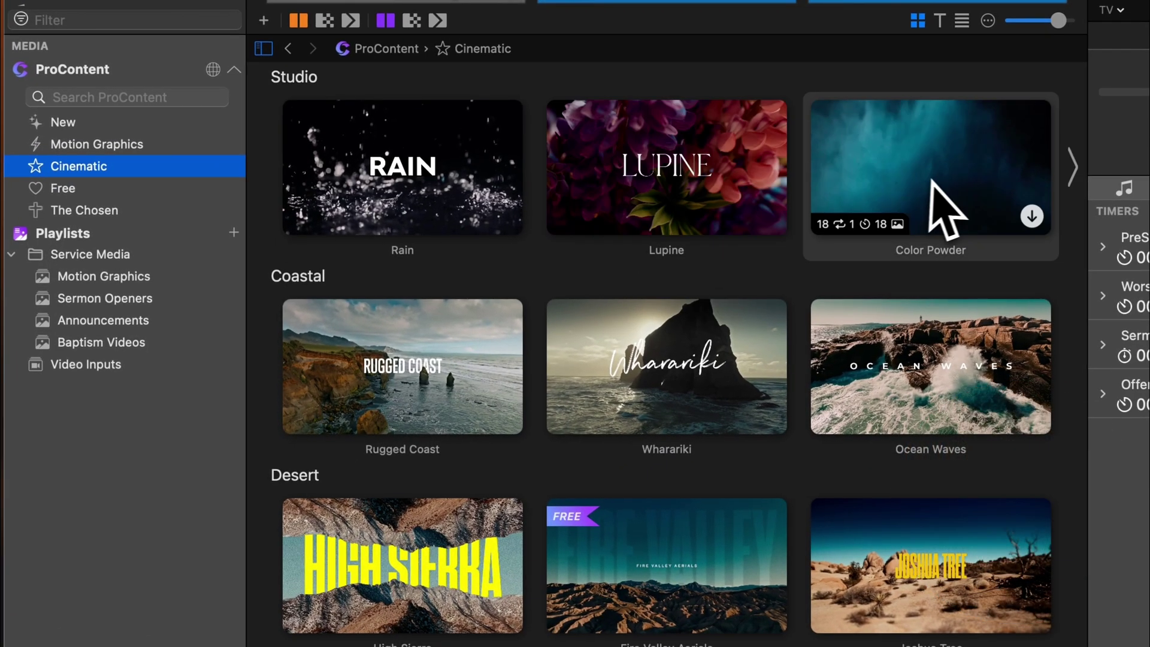
click(1031, 217)
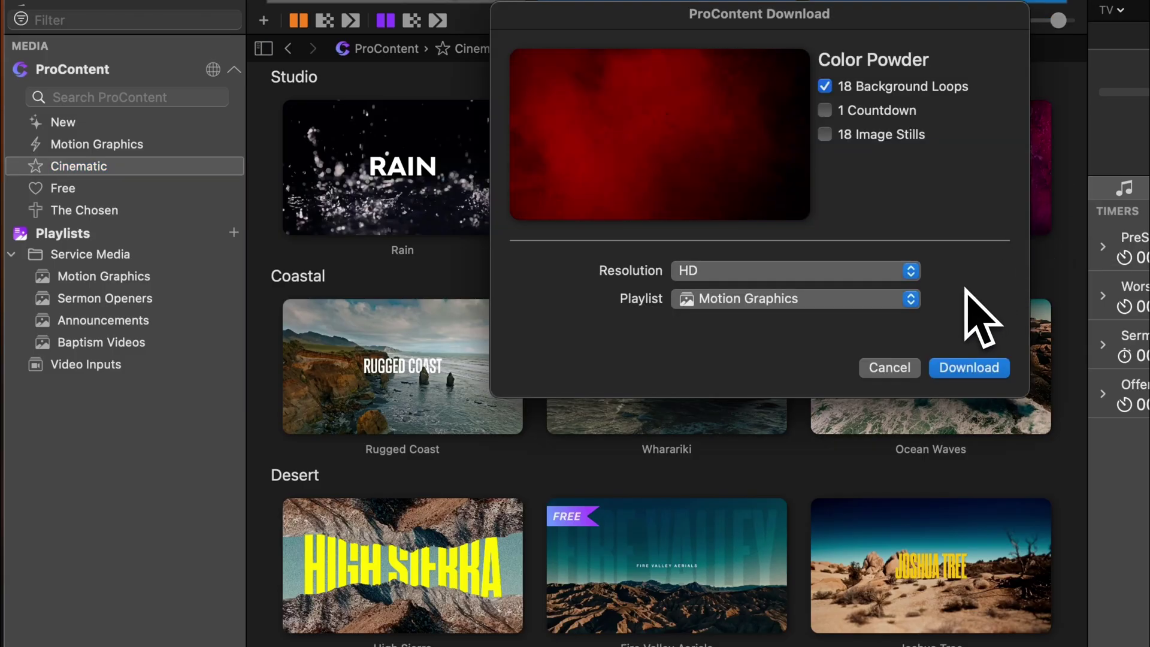
Download Color Powder's 18 loops at HD resolution into Service Media > Motion Graphics
click(916, 272)
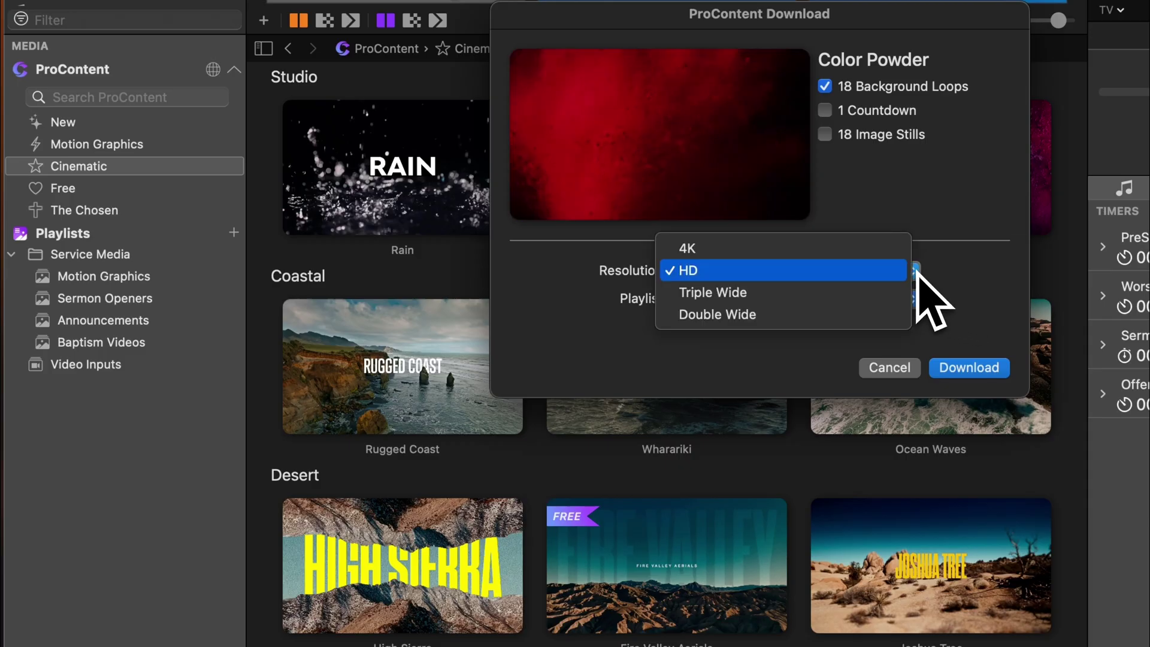
click(939, 274)
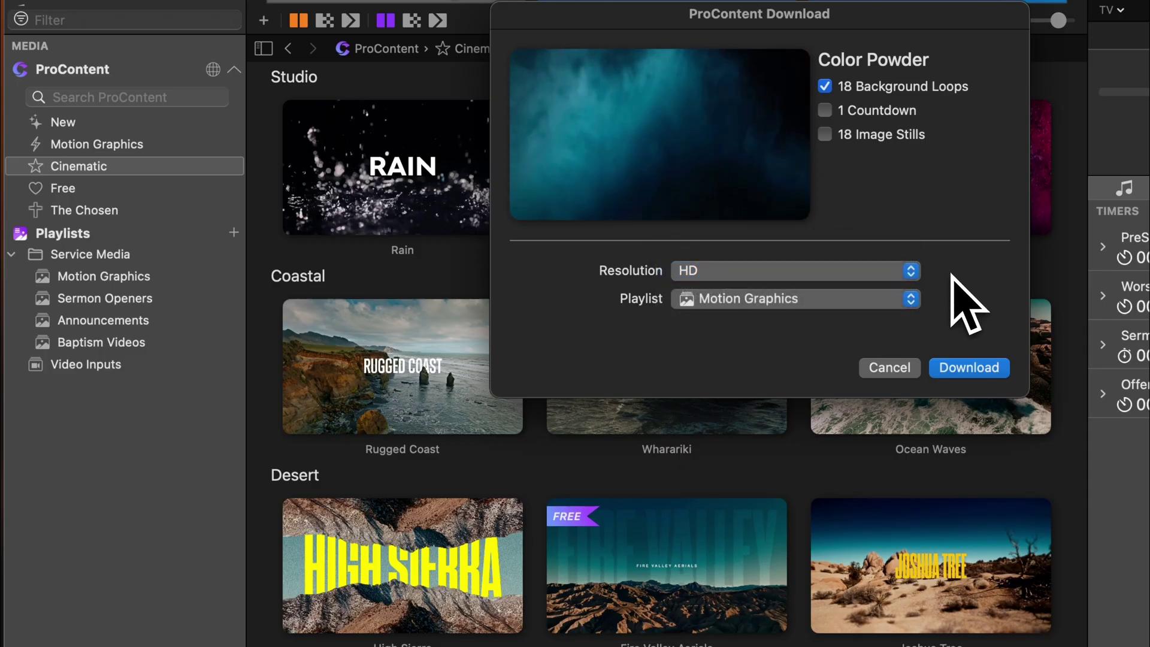
click(915, 303)
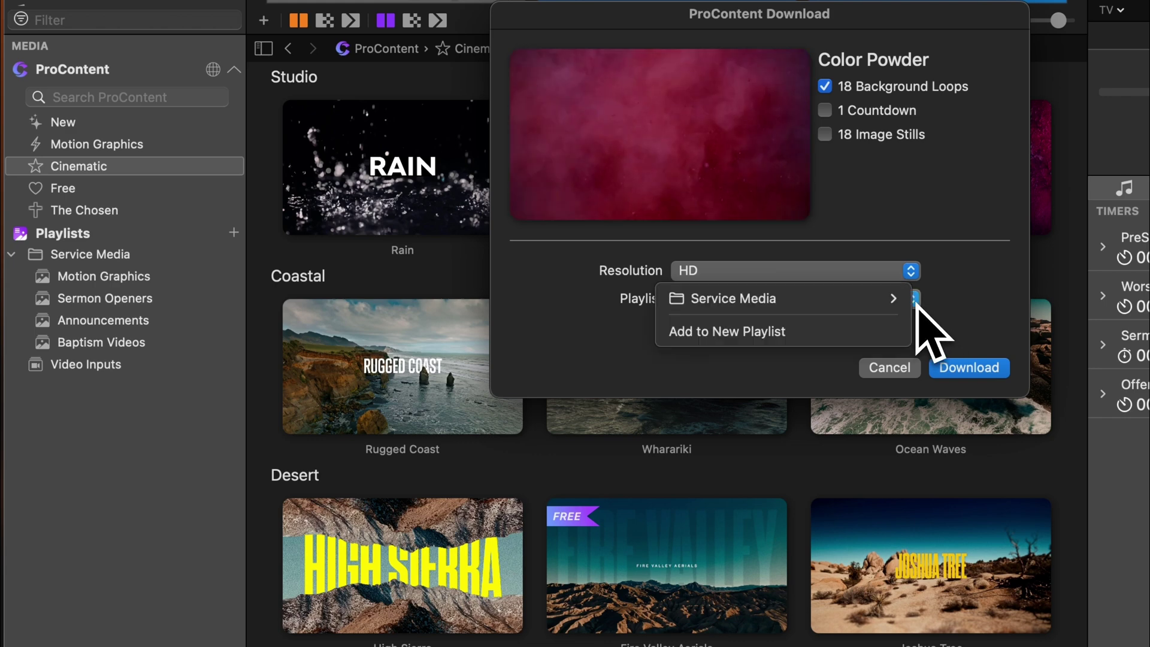
mouse_move(894, 304)
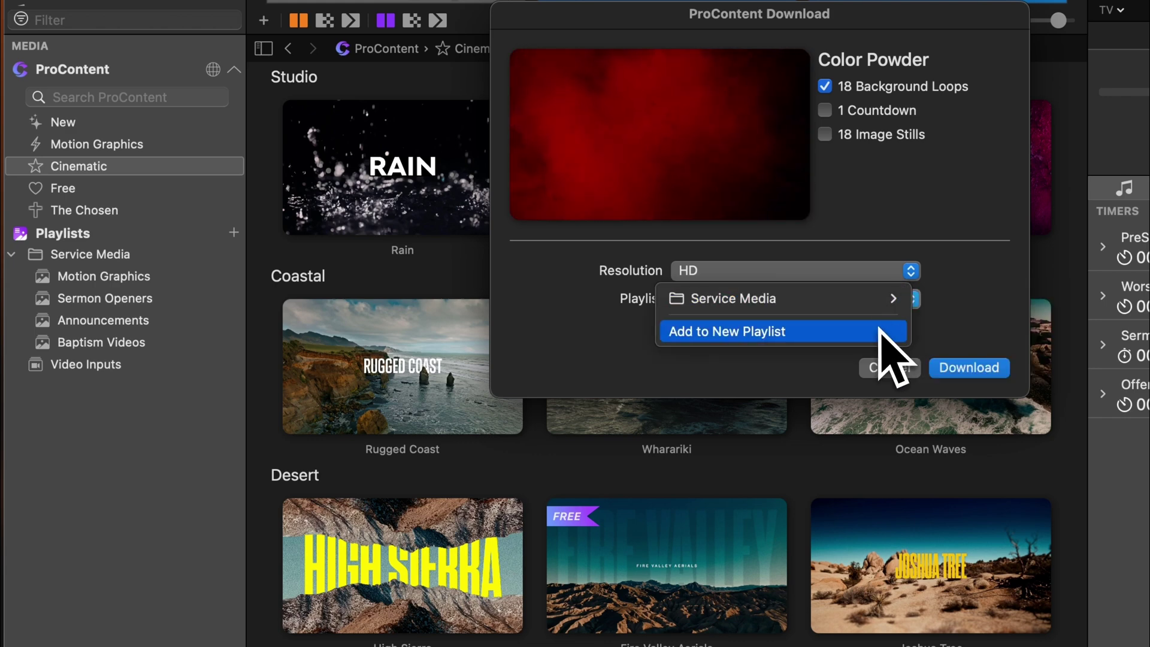
click(946, 299)
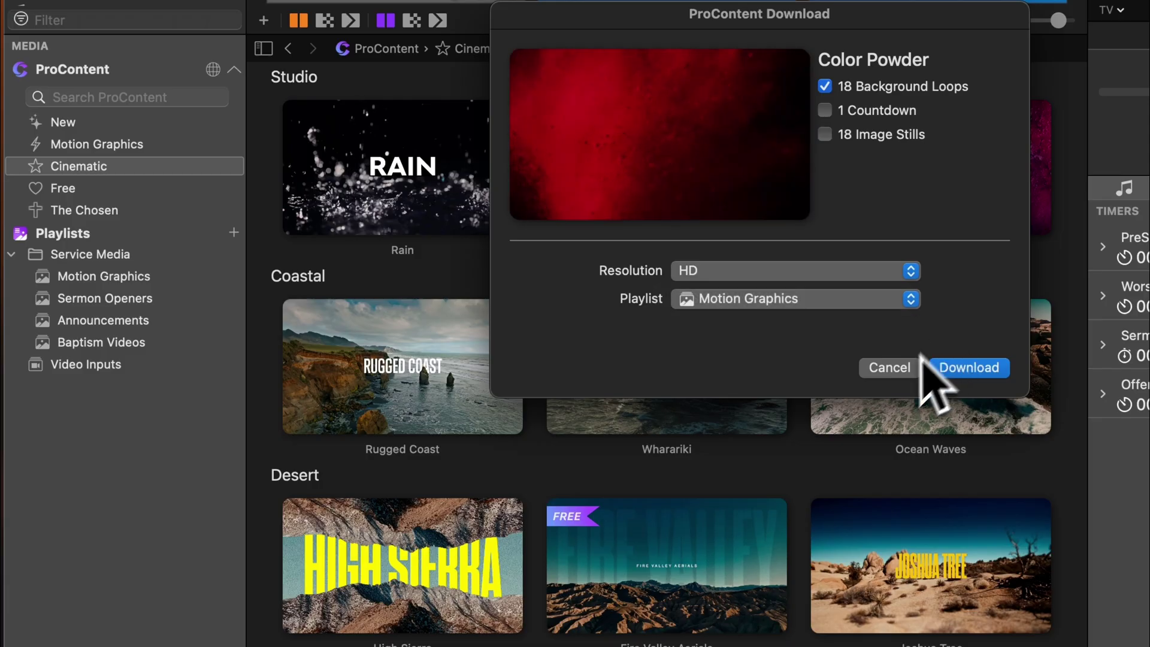
click(934, 367)
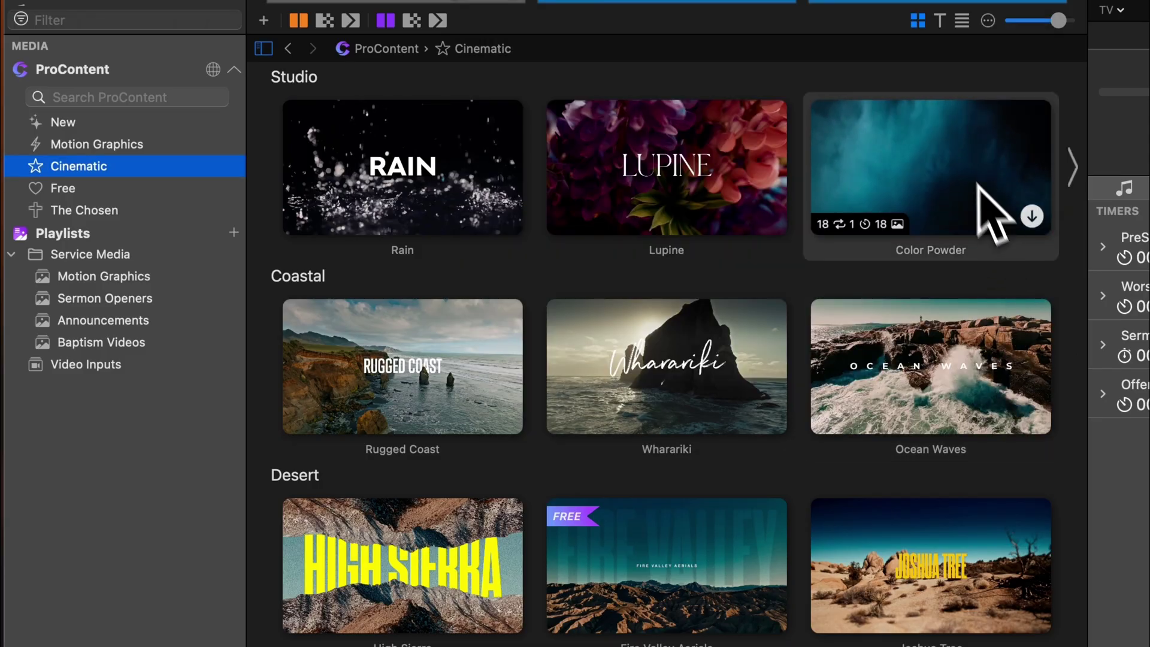
Open the Color Powder pack and scroll through its 18 loops, 5:00 countdown and stills
click(973, 178)
click(961, 154)
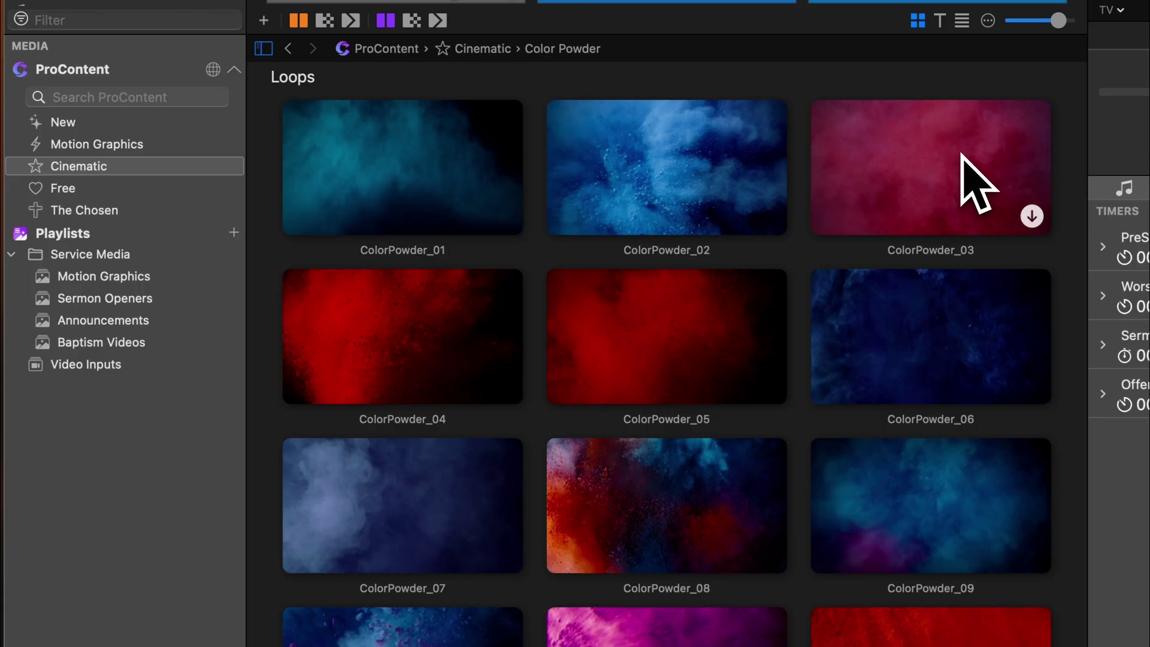
scroll(961, 154, down, 2)
scroll(955, 275, down, 10)
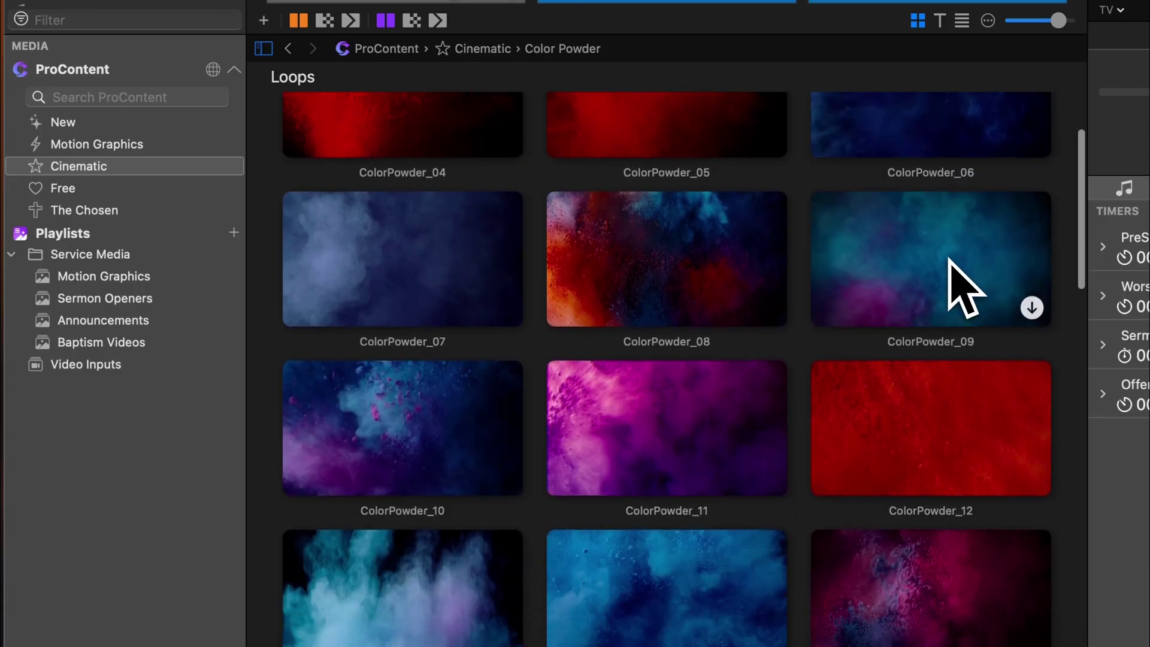
scroll(966, 287, down, 10)
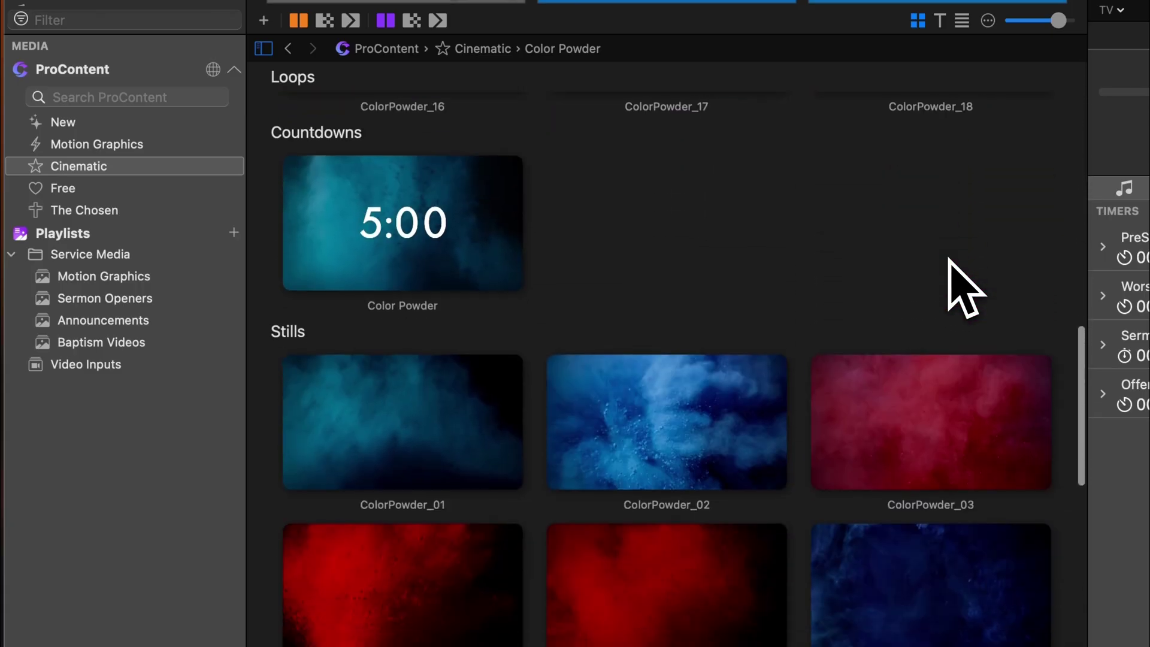
scroll(961, 284, up, 5)
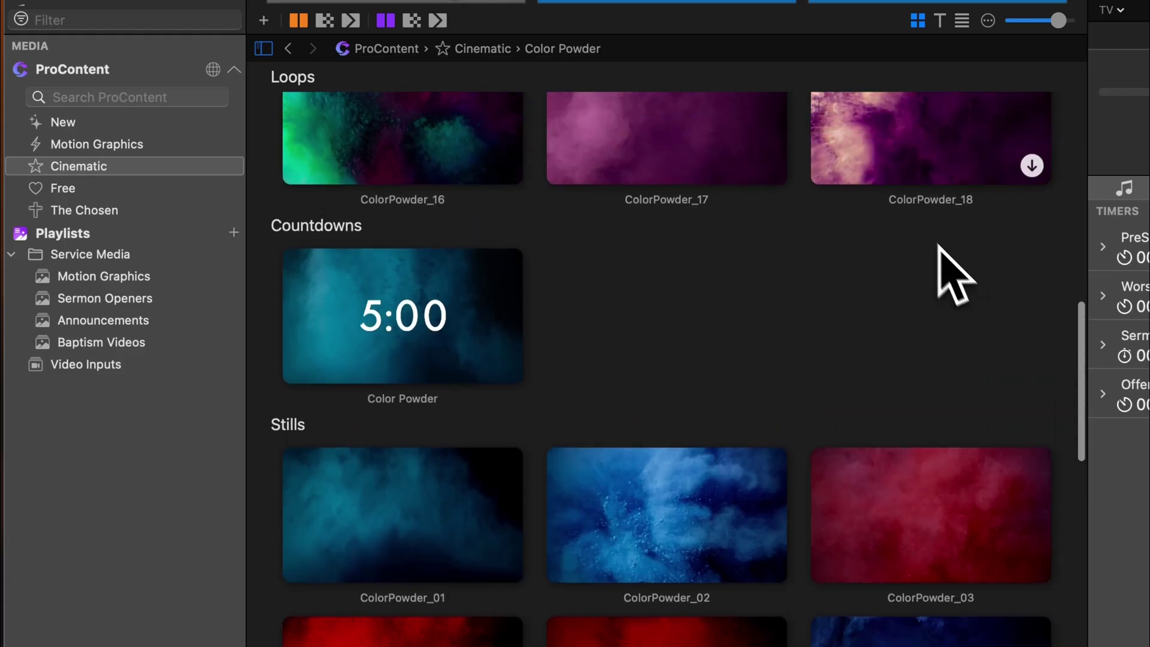
scroll(982, 205, up, 4)
scroll(991, 209, up, 1)
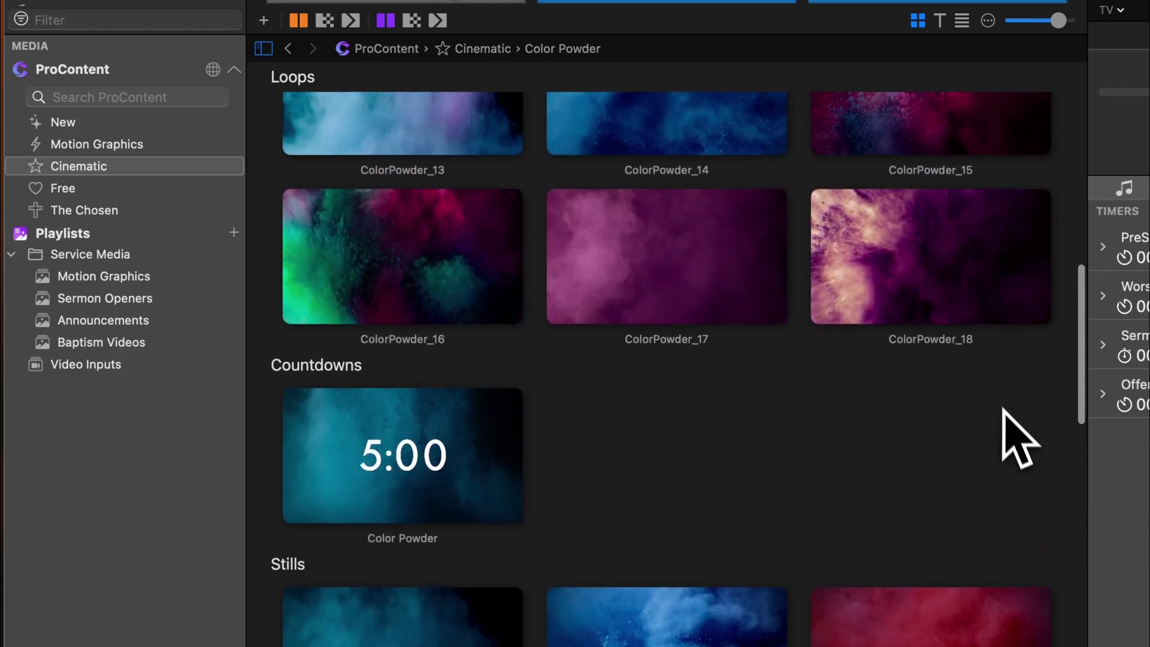